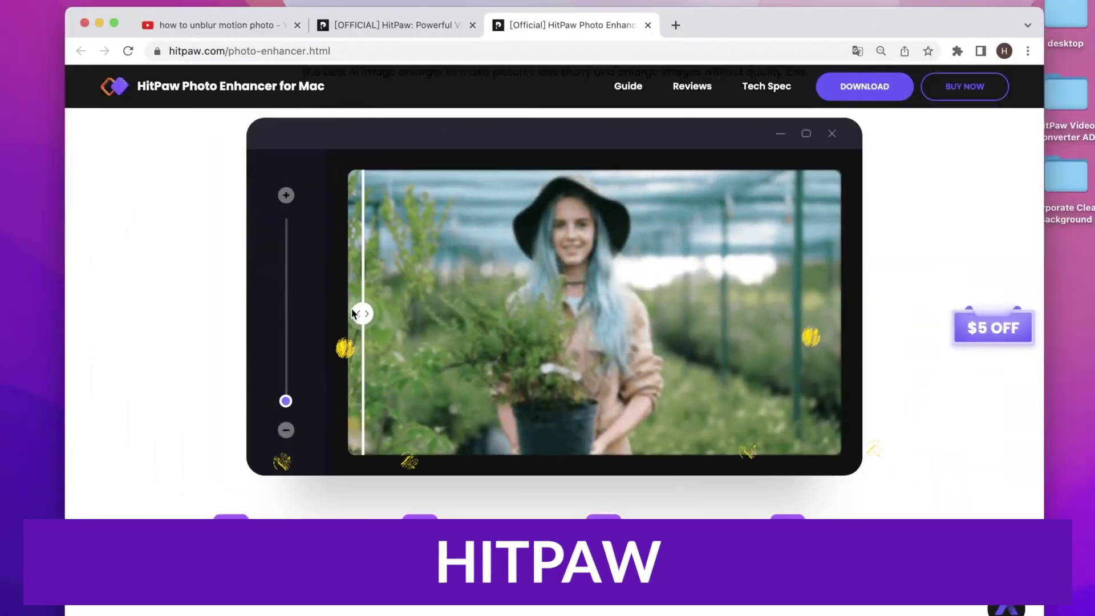
- Sweep the before-and-after divider across the greenhouse photo to show its sharper enhanced version
{"action": "left_click_drag", "start_coordinate": [365, 313], "coordinate": [686, 309]}
{"action": "mouse_move", "coordinate": [836, 320]}
{"action": "left_mouse_down"}
{"action": "mouse_move", "coordinate": [848, 317]}
{"action": "mouse_move", "coordinate": [426, 313]}
{"action": "mouse_move", "coordinate": [846, 310]}
{"action": "left_mouse_up"}
{"action": "scroll", "coordinate": [847, 309], "scroll_direction": "down", "scroll_amount": 1}
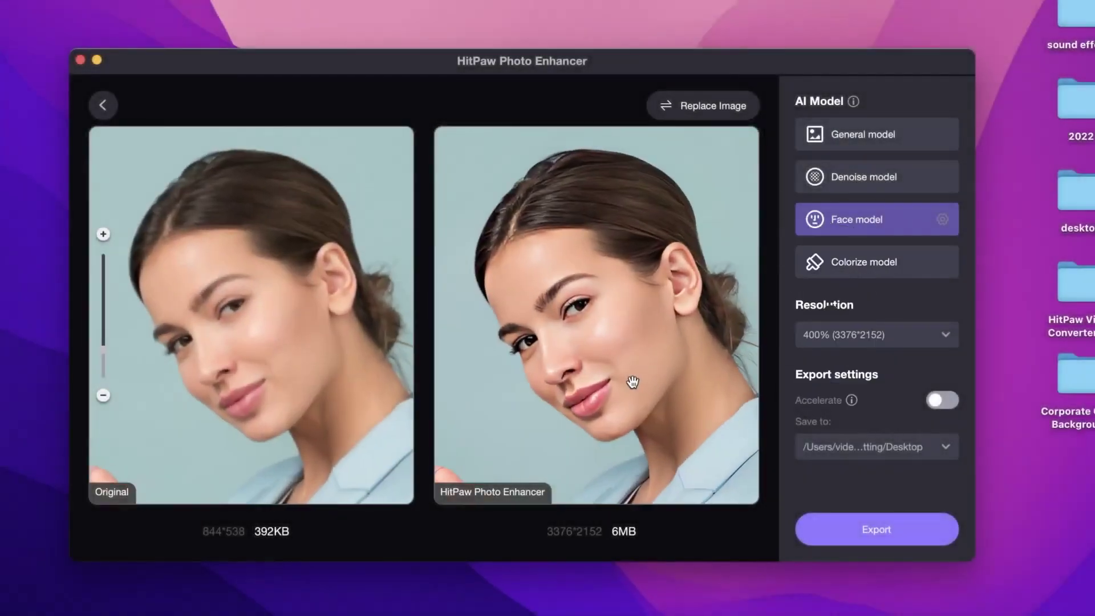
- Pan the Face-model previews up to the face and export the 400% (3376*2152) portrait
{"action": "left_click_drag", "start_coordinate": [630, 379], "coordinate": [603, 172]}
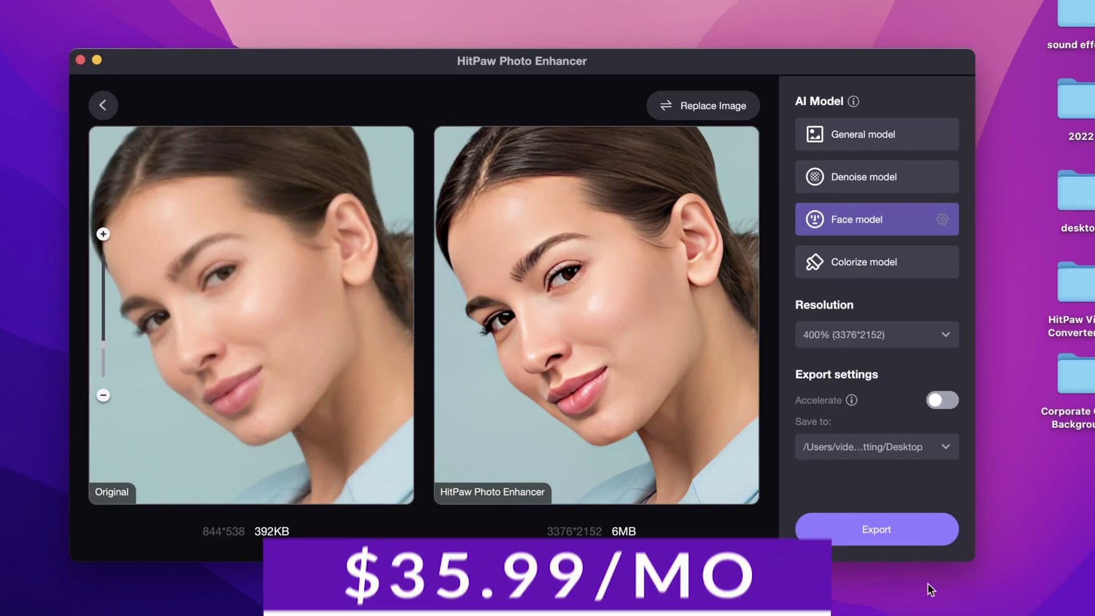
{"action": "left_click", "coordinate": [899, 532]}
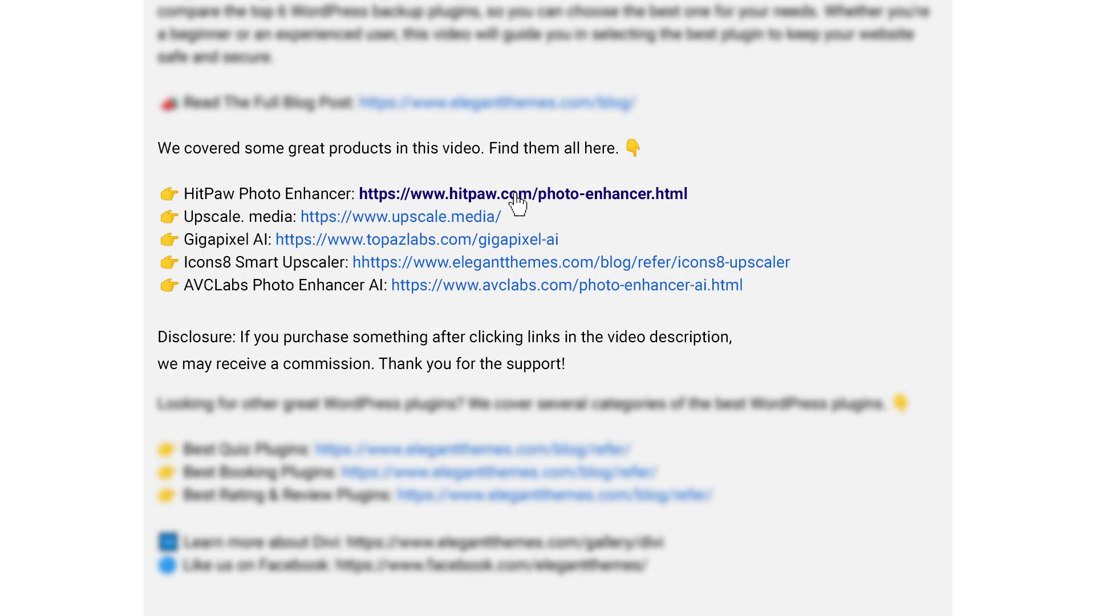
- Open the HitPaw Photo Enhancer page from the description and go to its $17.99 purchase page
{"action": "left_click", "coordinate": [518, 199]}
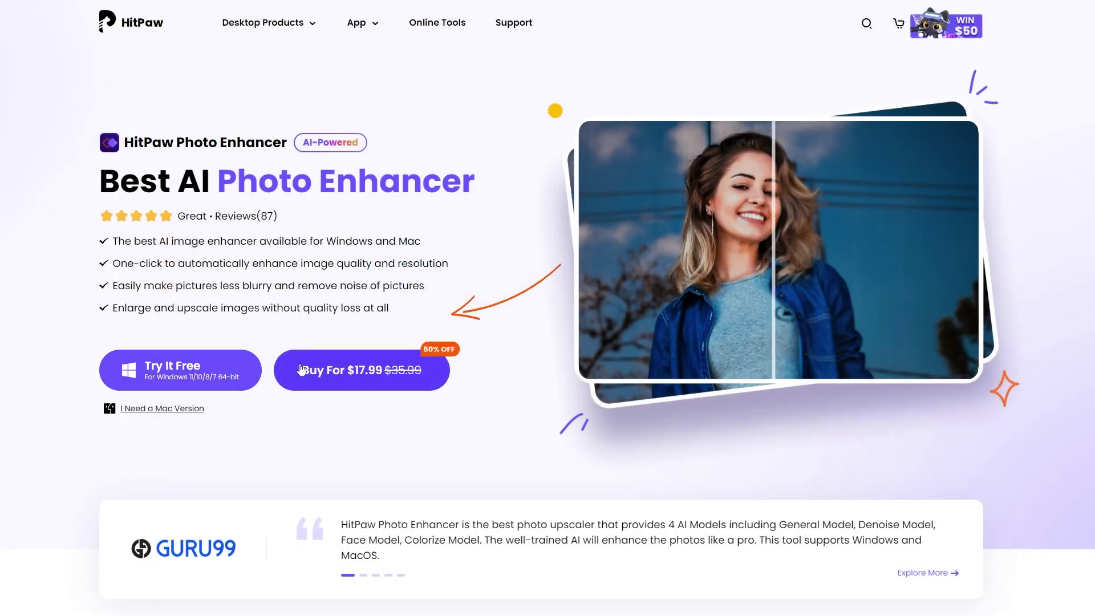
{"action": "left_click", "coordinate": [301, 370]}
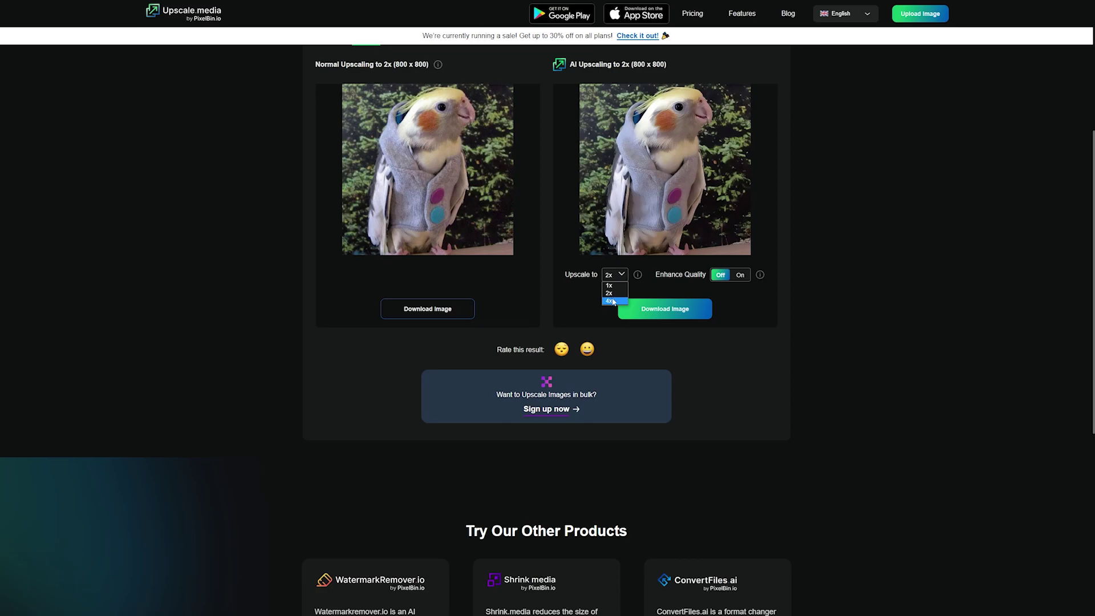
- Set Upscale to 4x for the parrot image, then for the red car image
{"action": "left_click", "coordinate": [610, 301]}
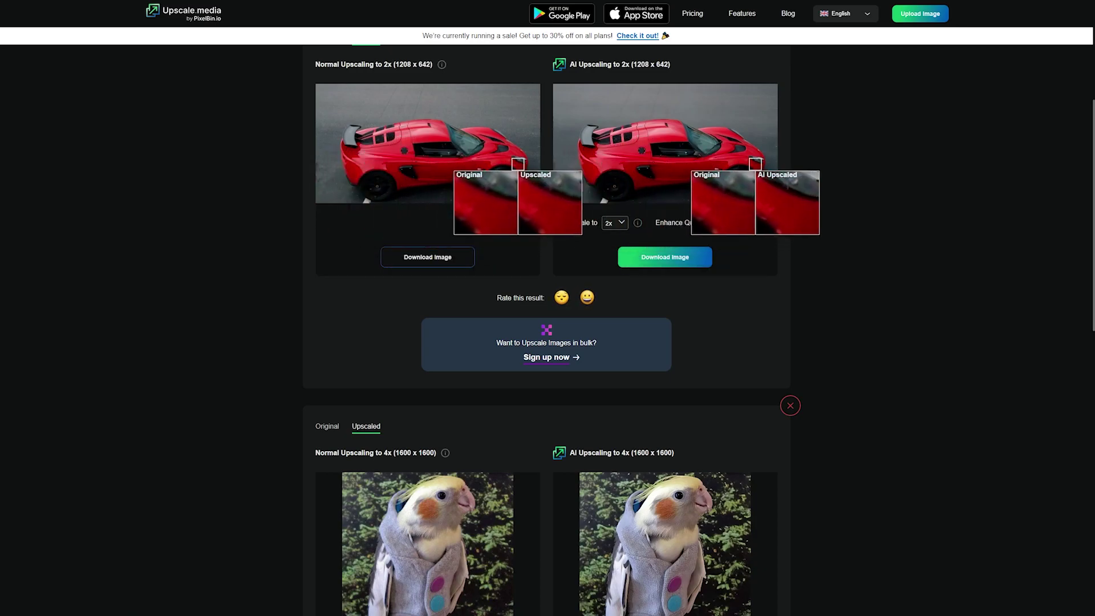
{"action": "left_click", "coordinate": [609, 249]}
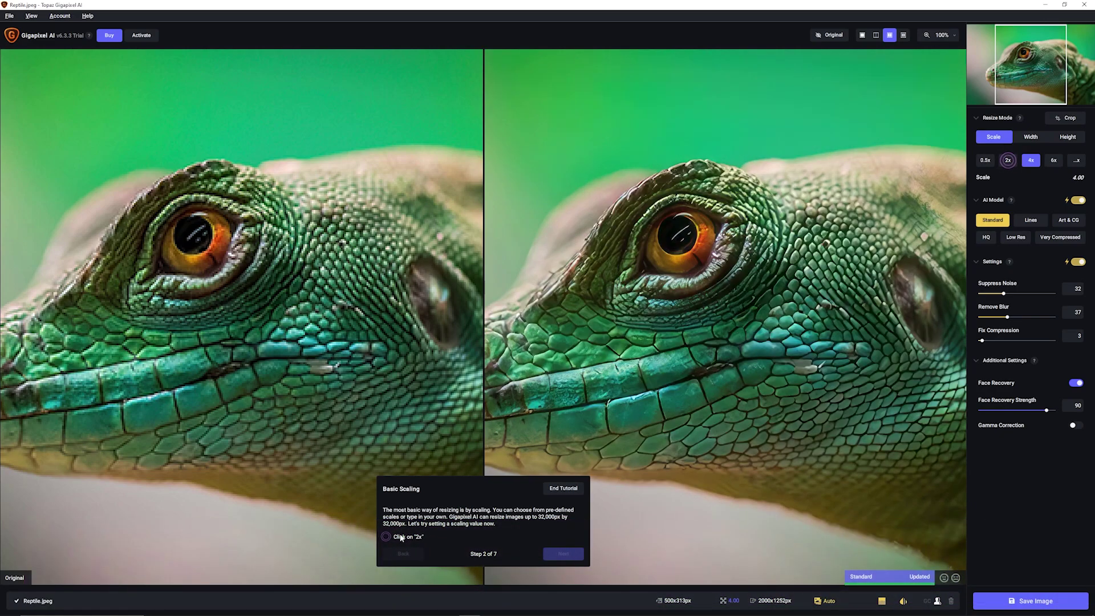
- Resize the reptile photo to 1800 px width (25 in, 28.35 px/cm) and advance the controls tutorial
{"action": "left_click", "coordinate": [1008, 162]}
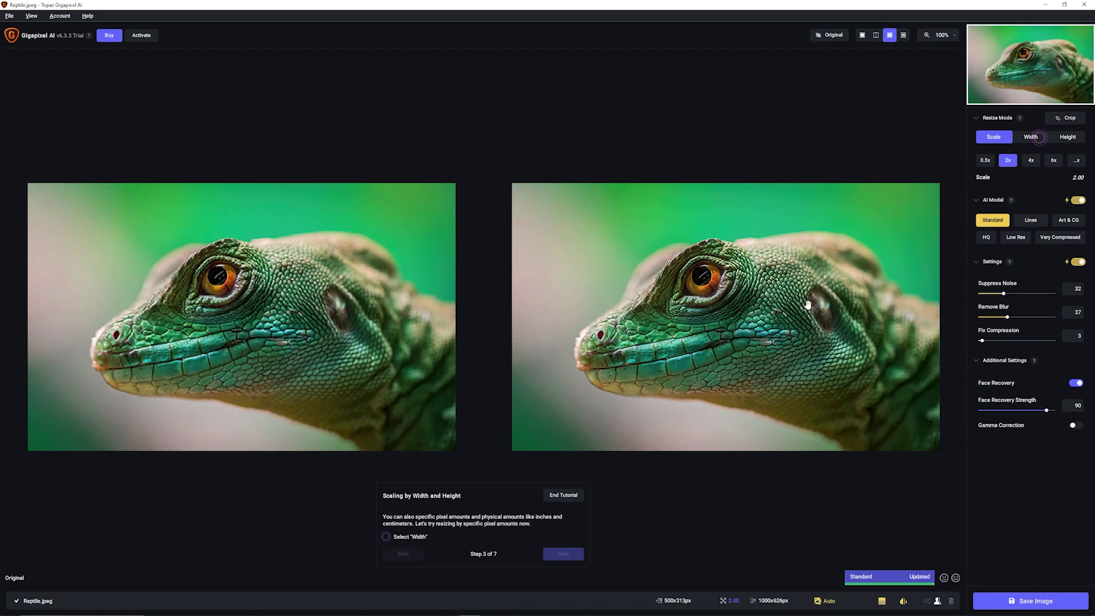
{"action": "left_click", "coordinate": [1026, 142]}
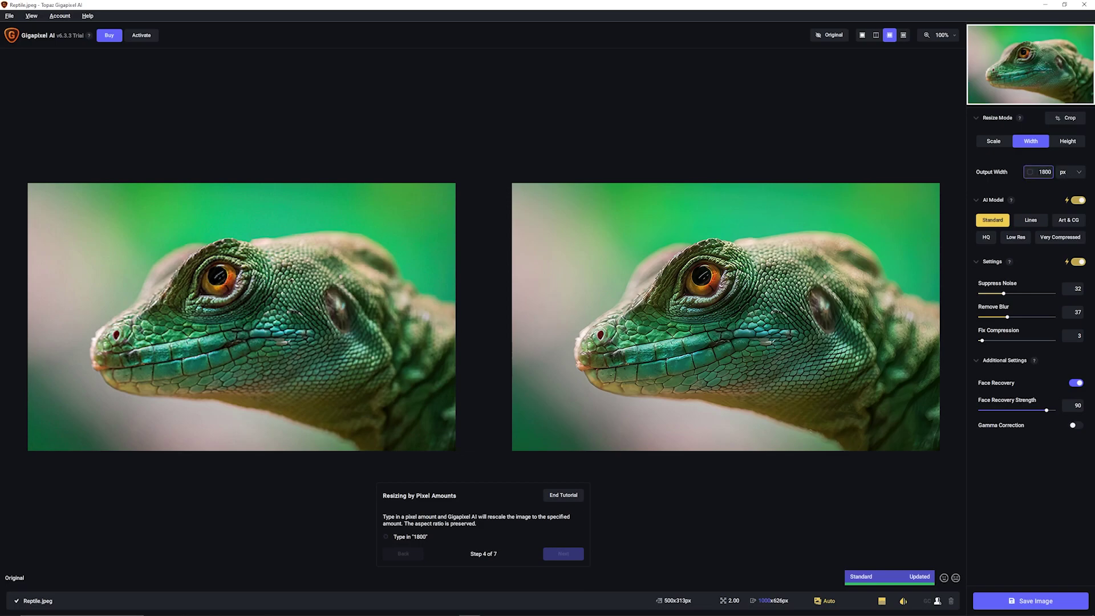
{"action": "key", "text": "Return"}
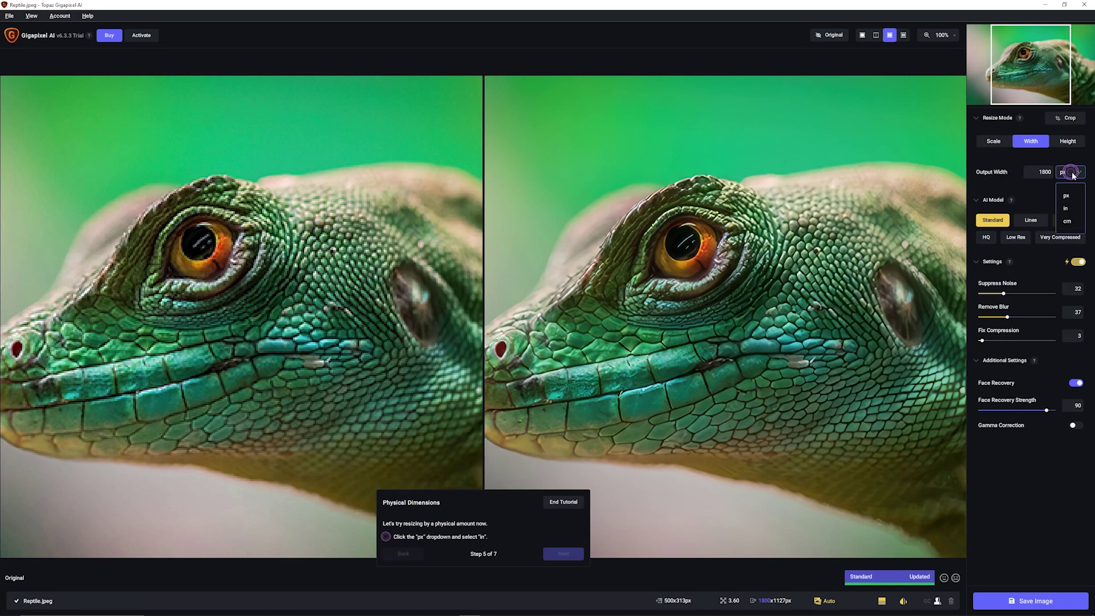
{"action": "left_click", "coordinate": [1067, 208]}
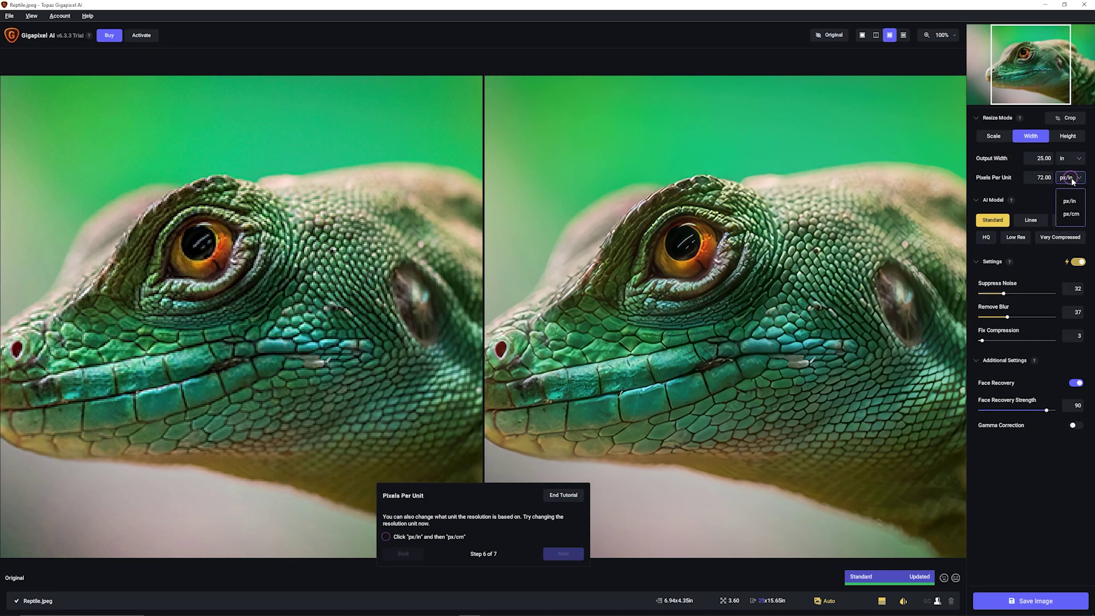
{"action": "left_click", "coordinate": [1072, 214]}
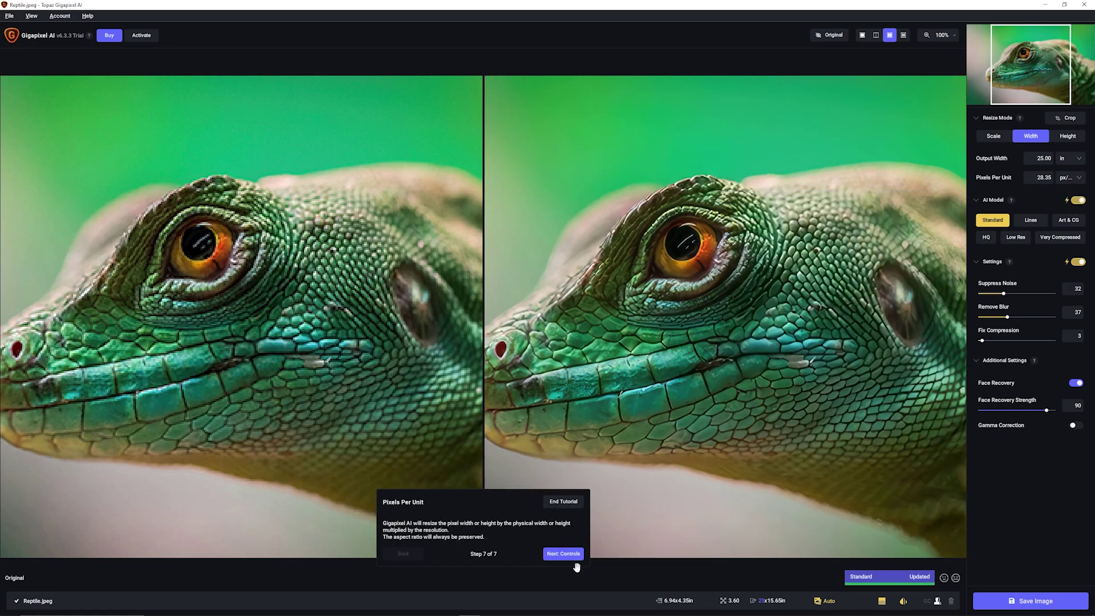
{"action": "left_click", "coordinate": [565, 555]}
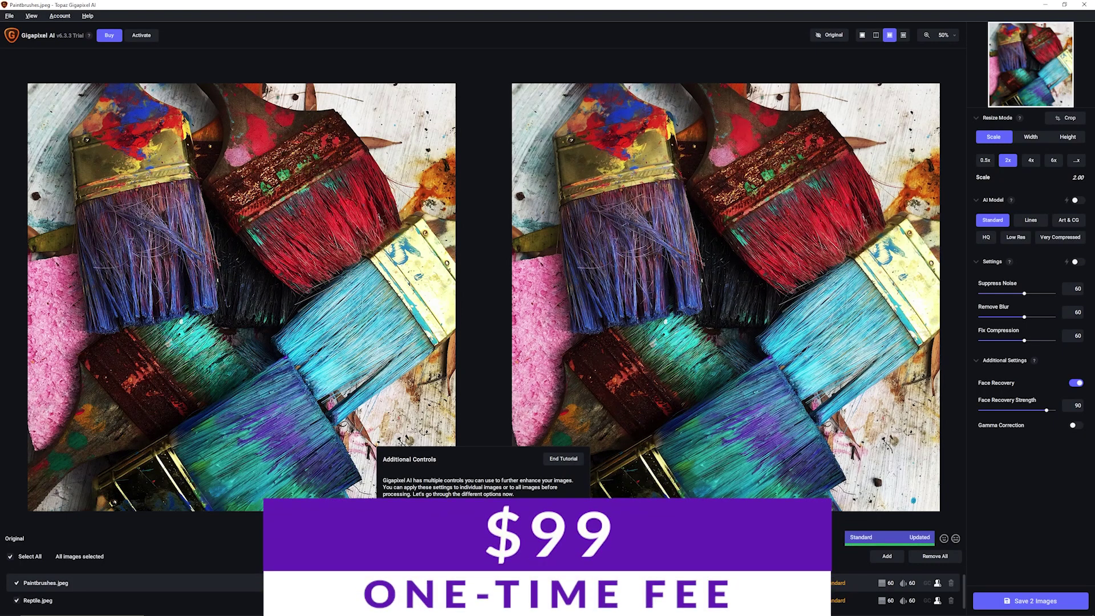
{"action": "left_click", "coordinate": [561, 510]}
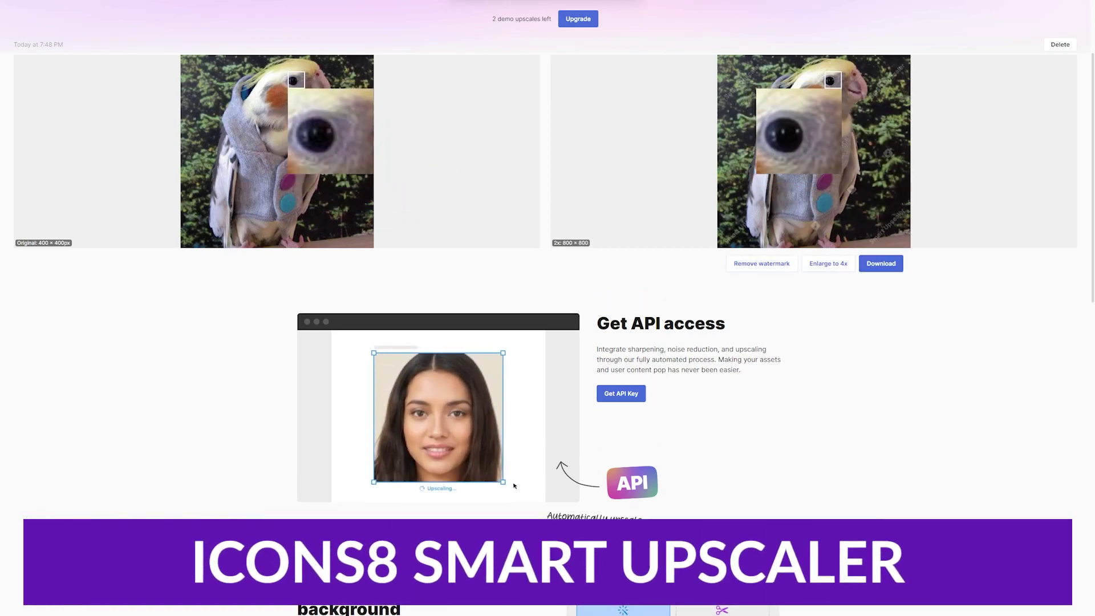
{"action": "left_click", "coordinate": [842, 268]}
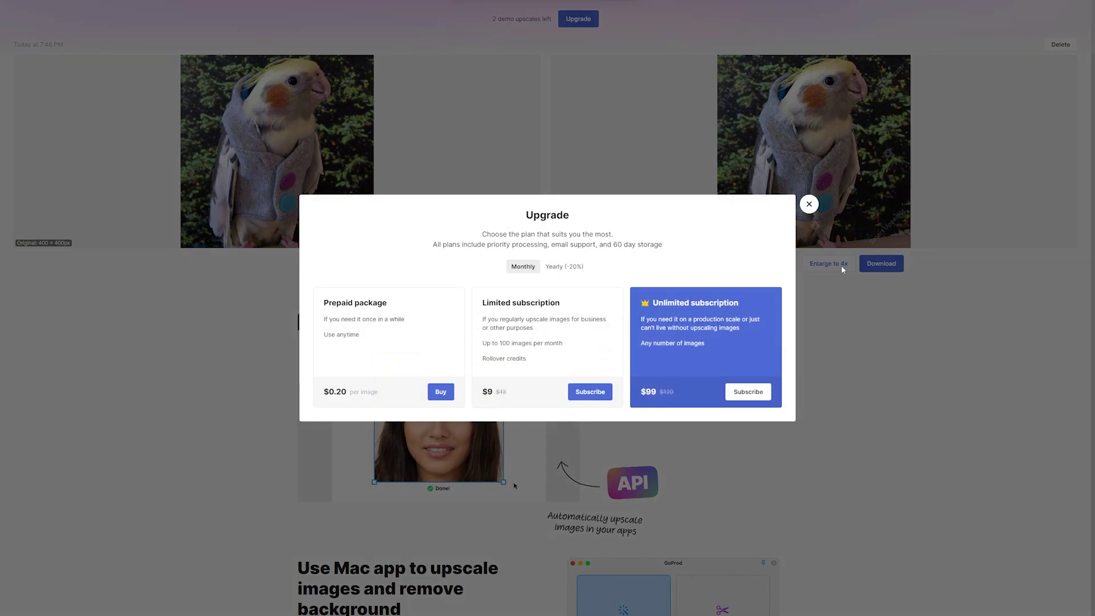
{"action": "left_click", "coordinate": [808, 204]}
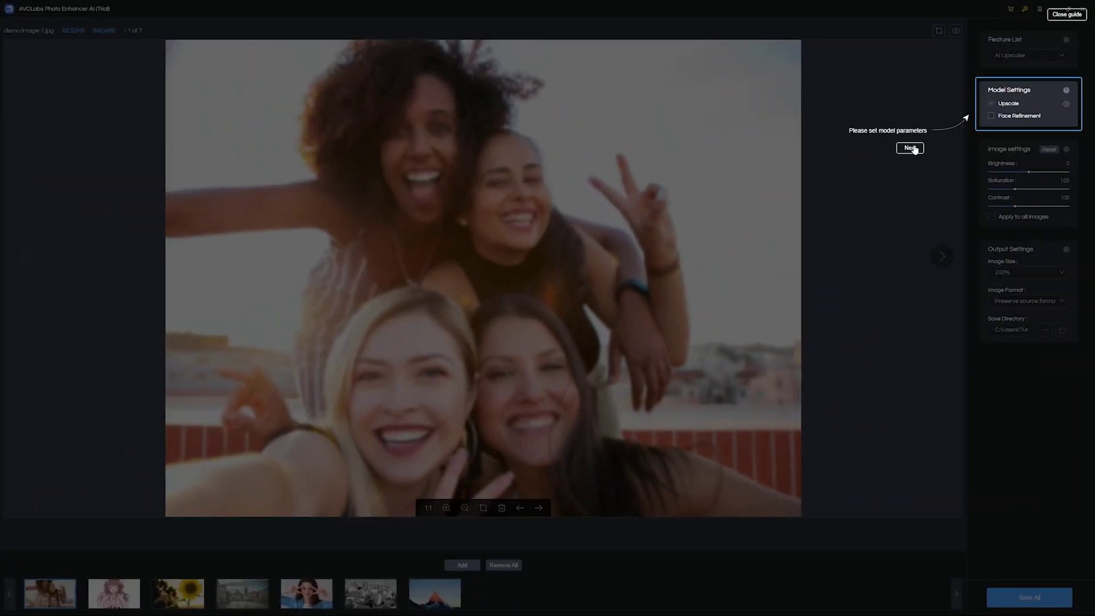
- Dismiss the guide tips and save all seven photos at 400%, accepting the trial watermark
{"action": "left_click", "coordinate": [911, 148]}
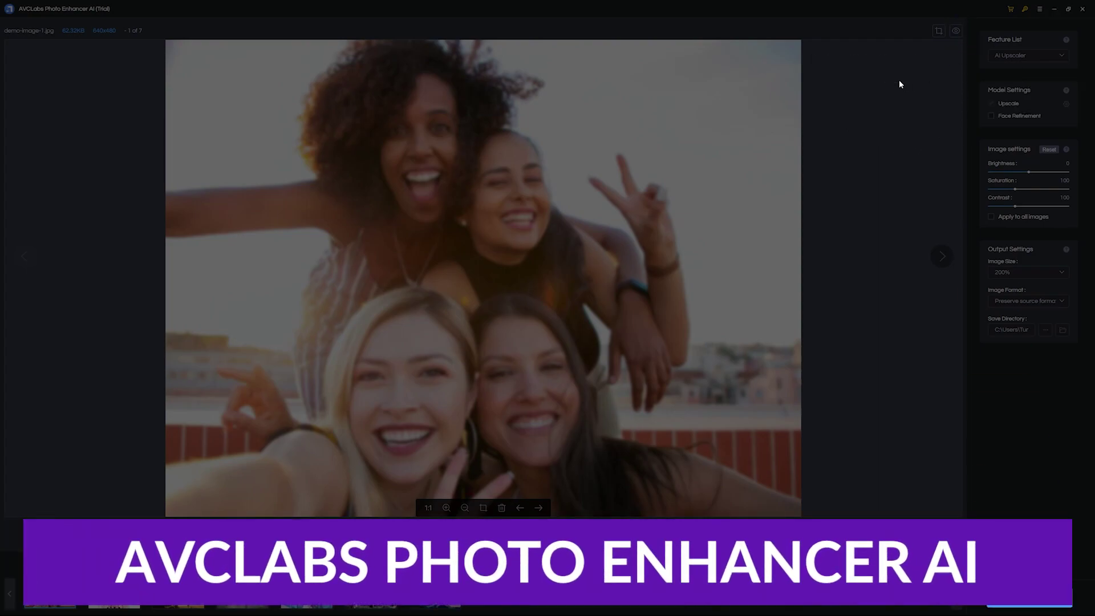
{"action": "left_click", "coordinate": [811, 572]}
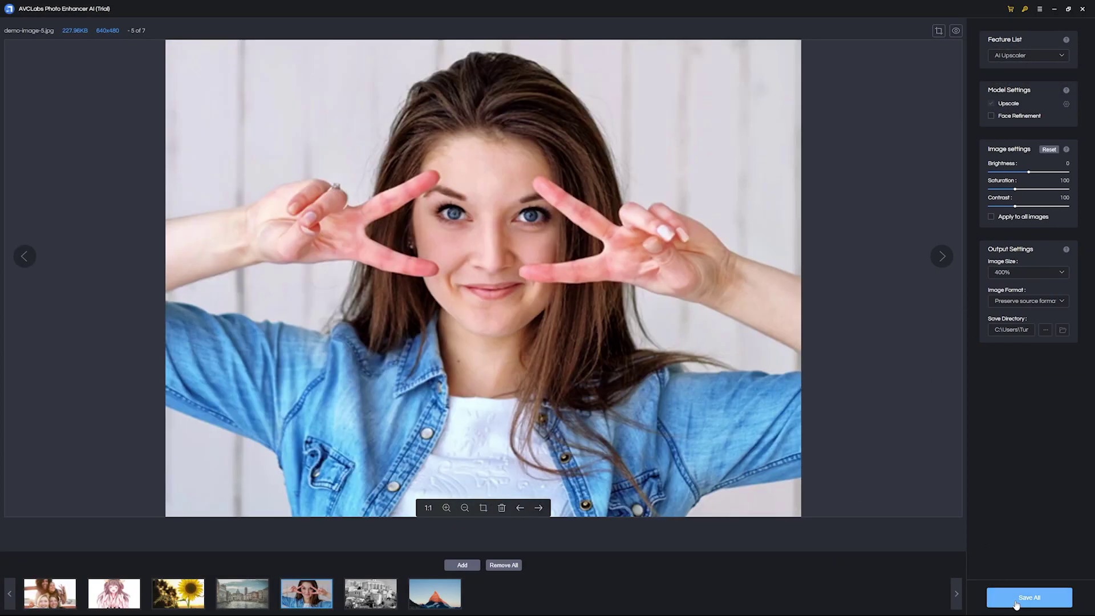
{"action": "left_click", "coordinate": [1017, 601]}
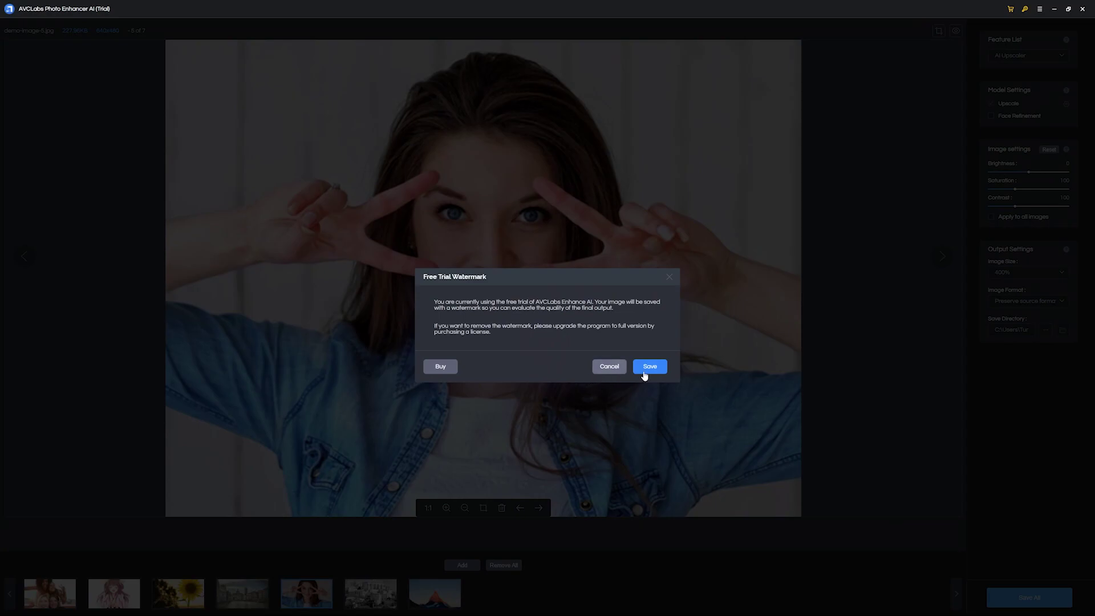
{"action": "left_click", "coordinate": [649, 366]}
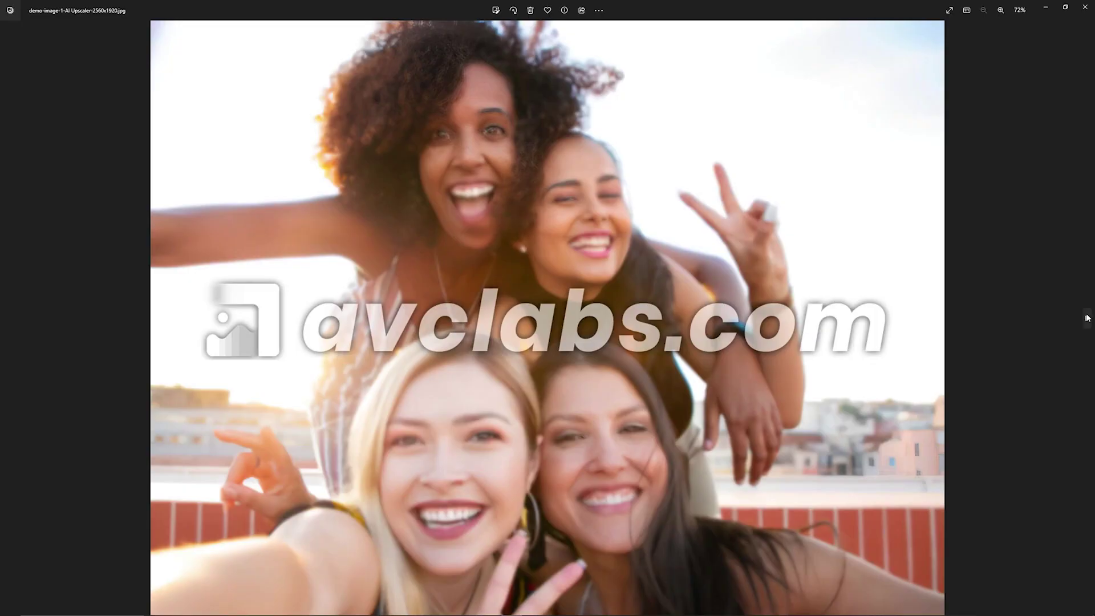
- Step through the watermarked upscaled results demo-image-2 to demo-image-5 in Photos
{"action": "left_click", "coordinate": [1087, 317]}
{"action": "left_click", "coordinate": [1086, 318]}
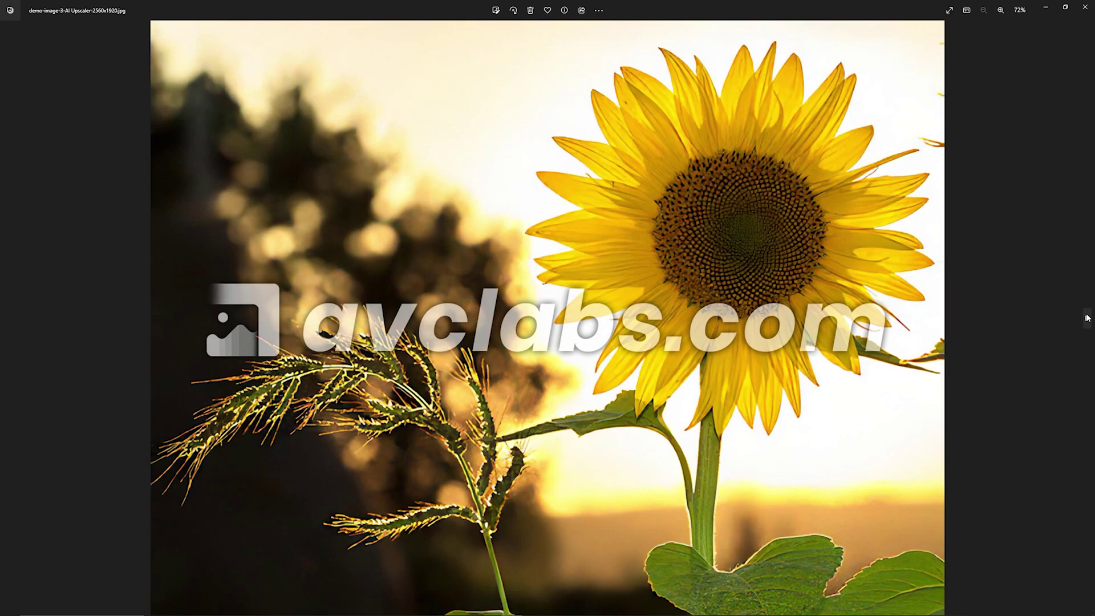
{"action": "left_click", "coordinate": [1087, 317]}
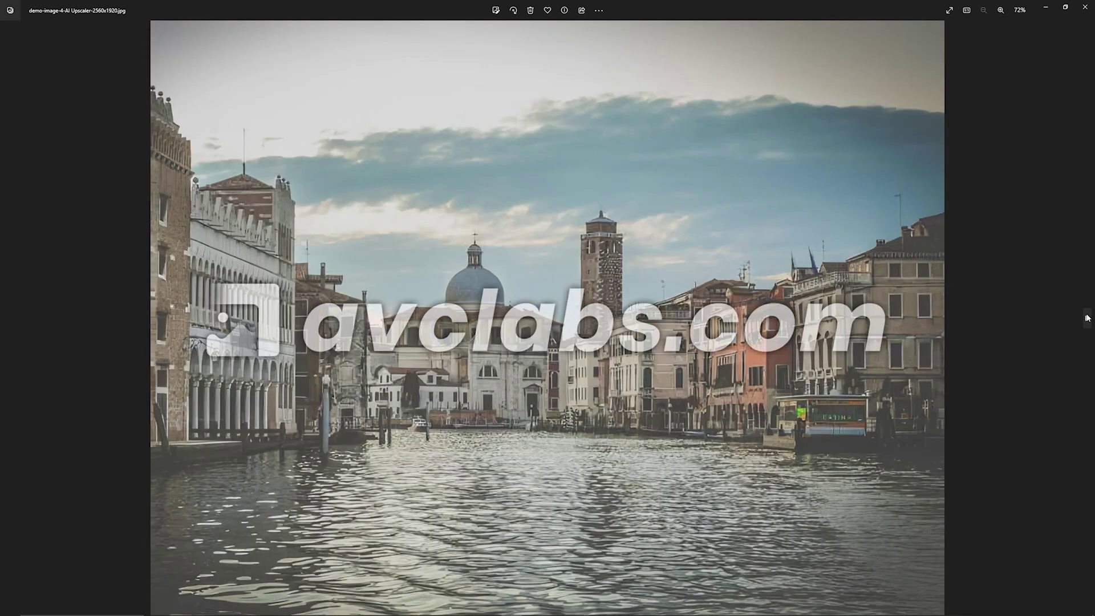
{"action": "left_click", "coordinate": [1087, 317]}
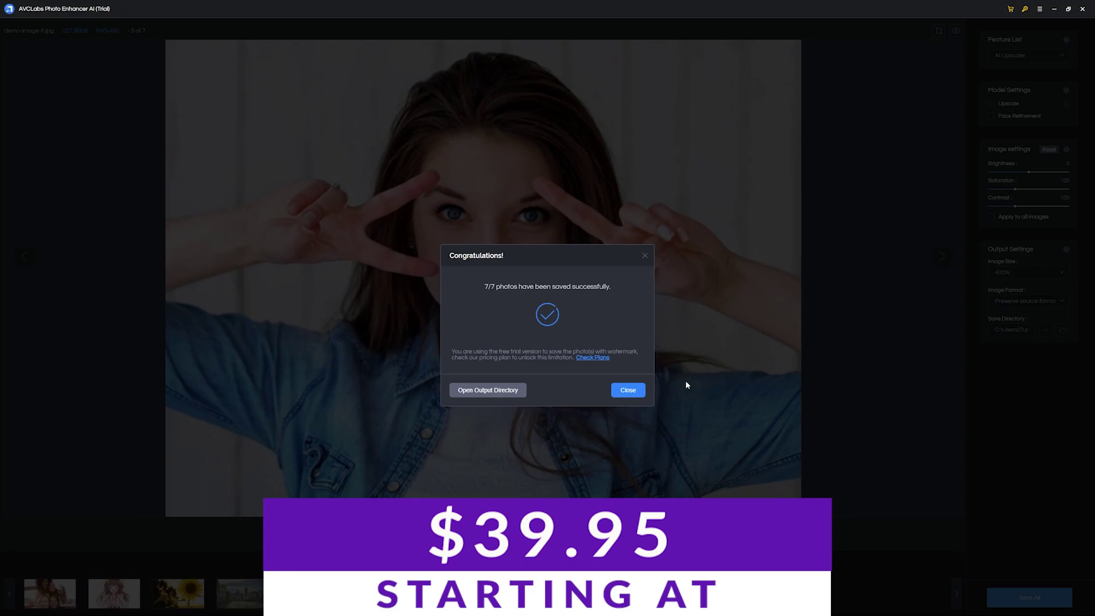
- Close the Congratulations dialog reporting 7/7 photos saved
{"action": "left_click", "coordinate": [628, 389]}
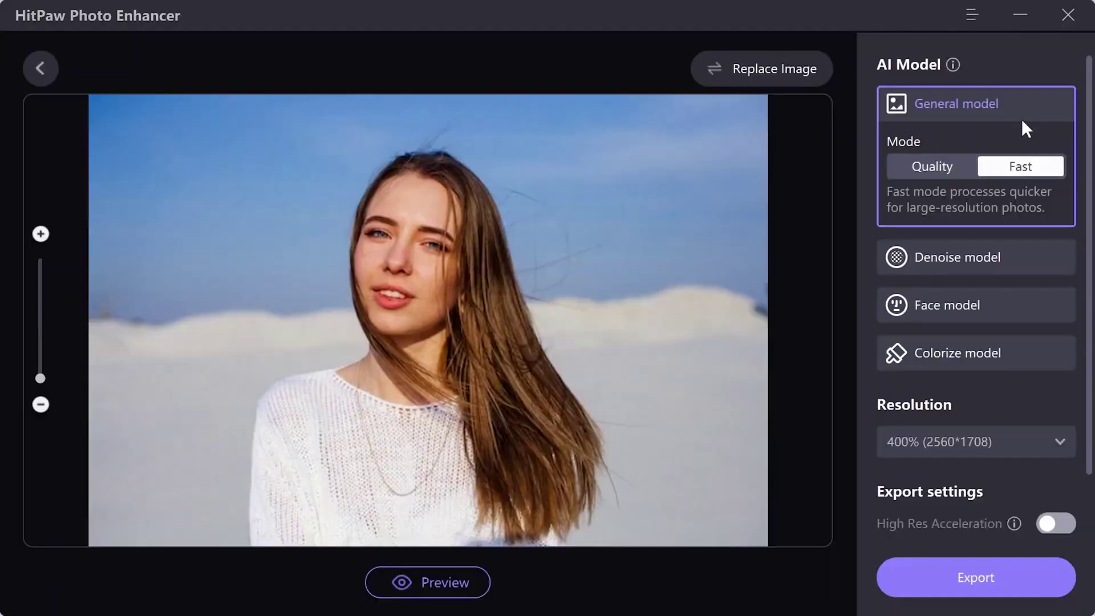
- Preview the portrait at 800% (5120*3416) in Fast mode and inspect the zoomed-in face
{"action": "mouse_move", "coordinate": [998, 103]}
{"action": "left_click", "coordinate": [931, 168]}
{"action": "left_click", "coordinate": [1019, 160]}
{"action": "left_click", "coordinate": [1025, 440]}
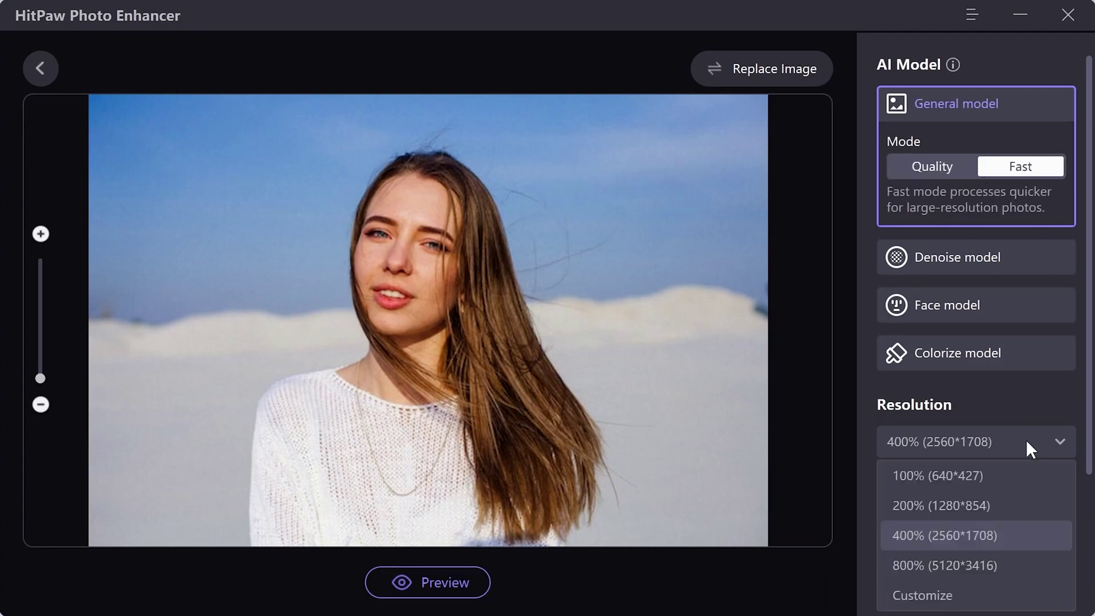
{"action": "left_click", "coordinate": [962, 565]}
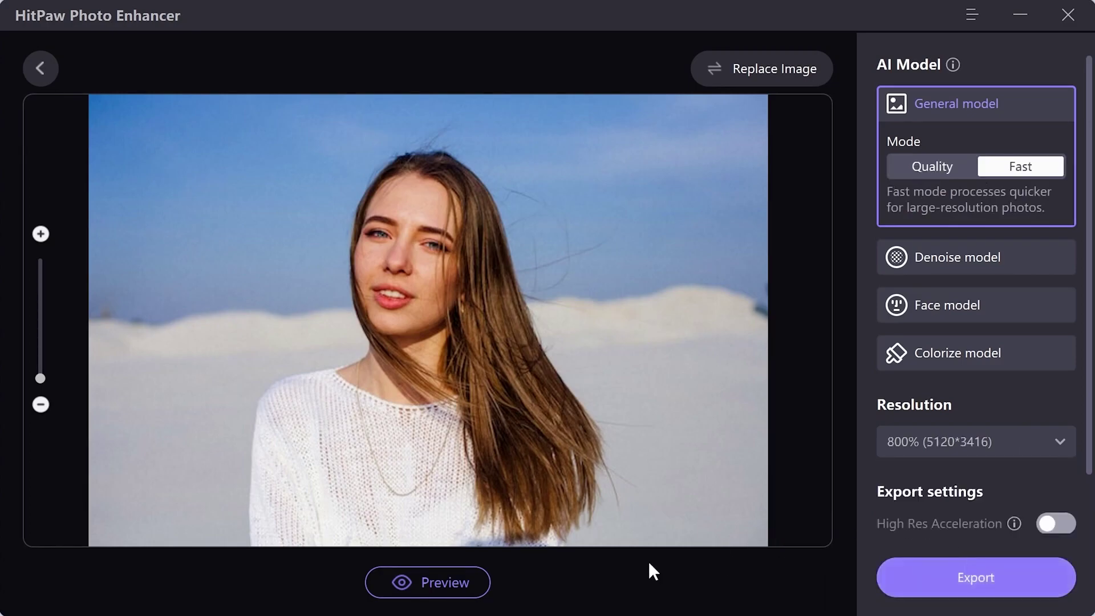
{"action": "left_click", "coordinate": [458, 582]}
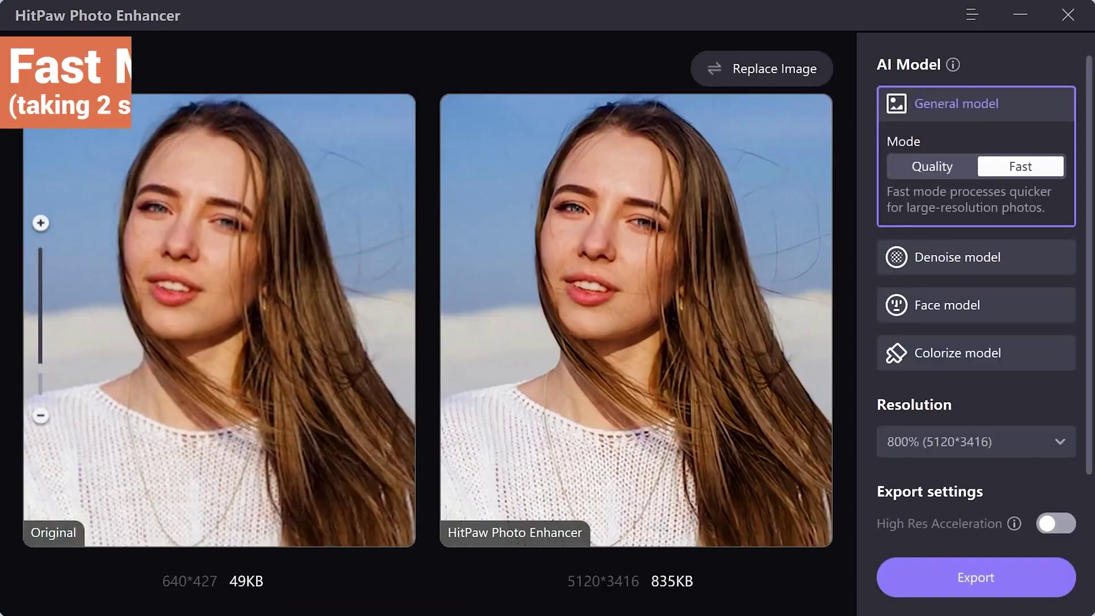
{"action": "scroll", "coordinate": [528, 252], "scroll_direction": "up", "scroll_amount": 5}
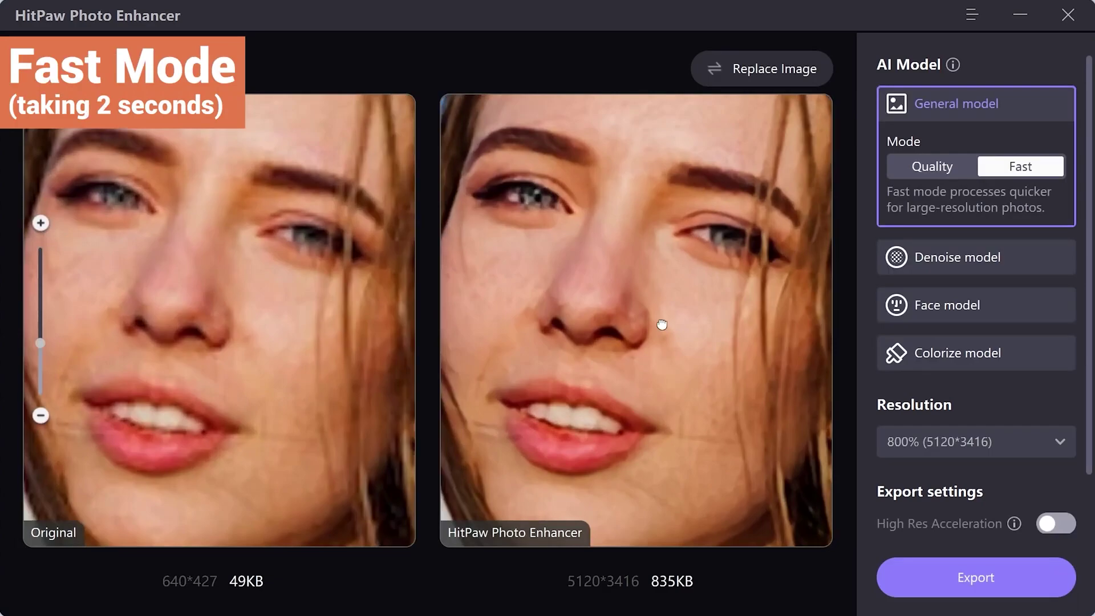
{"action": "left_click_drag", "start_coordinate": [661, 325], "coordinate": [687, 314]}
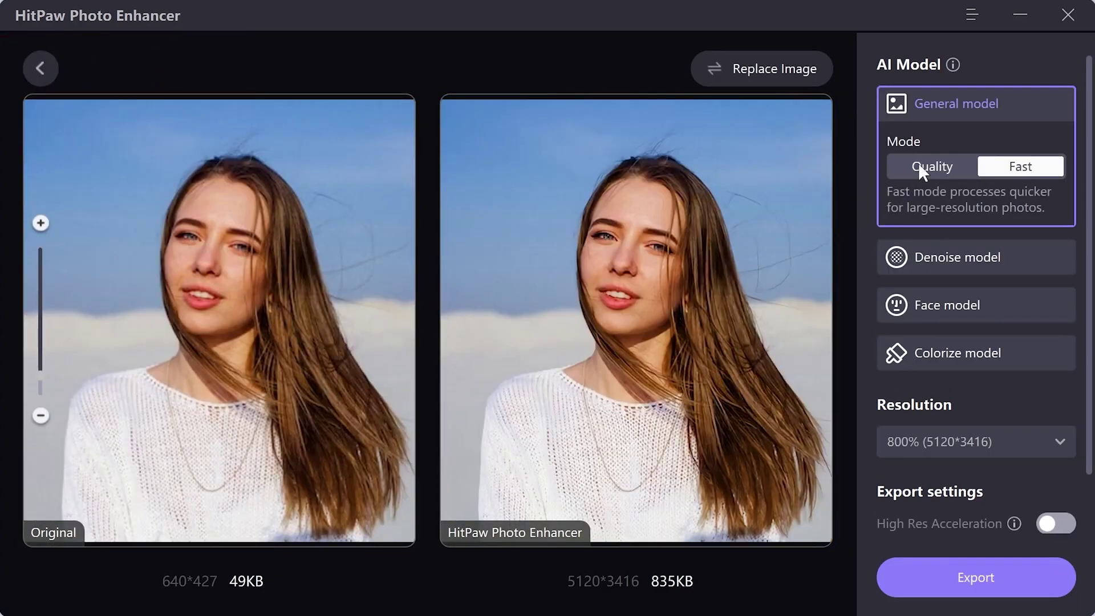
- Regenerate the preview in Quality mode, then open HitPaw Photo Enhancer's purchase options
{"action": "left_click", "coordinate": [918, 168]}
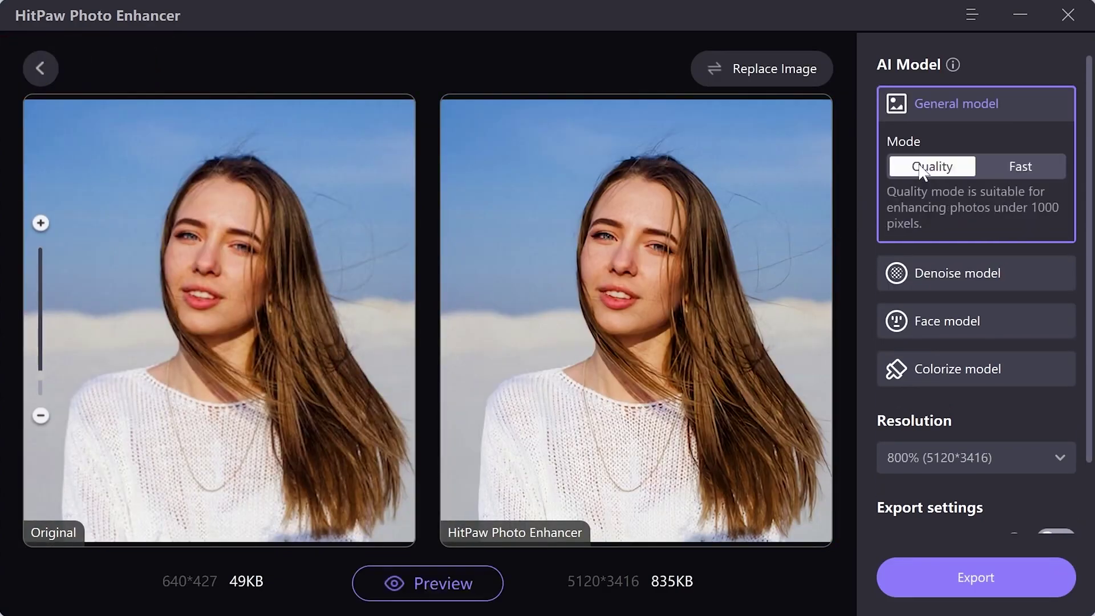
{"action": "left_click", "coordinate": [482, 579]}
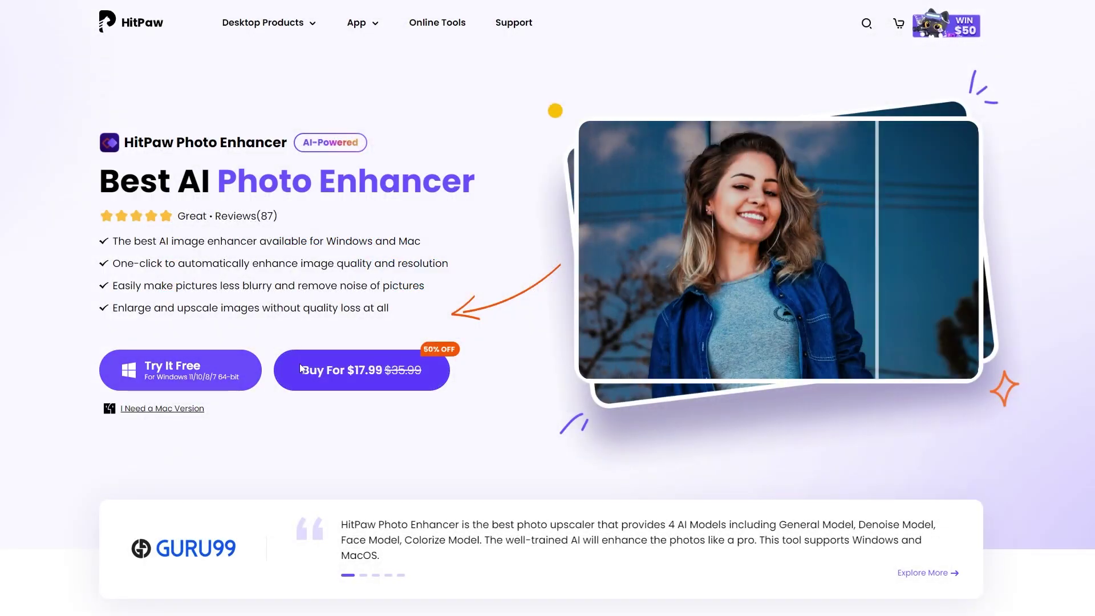
{"action": "left_click", "coordinate": [301, 369]}
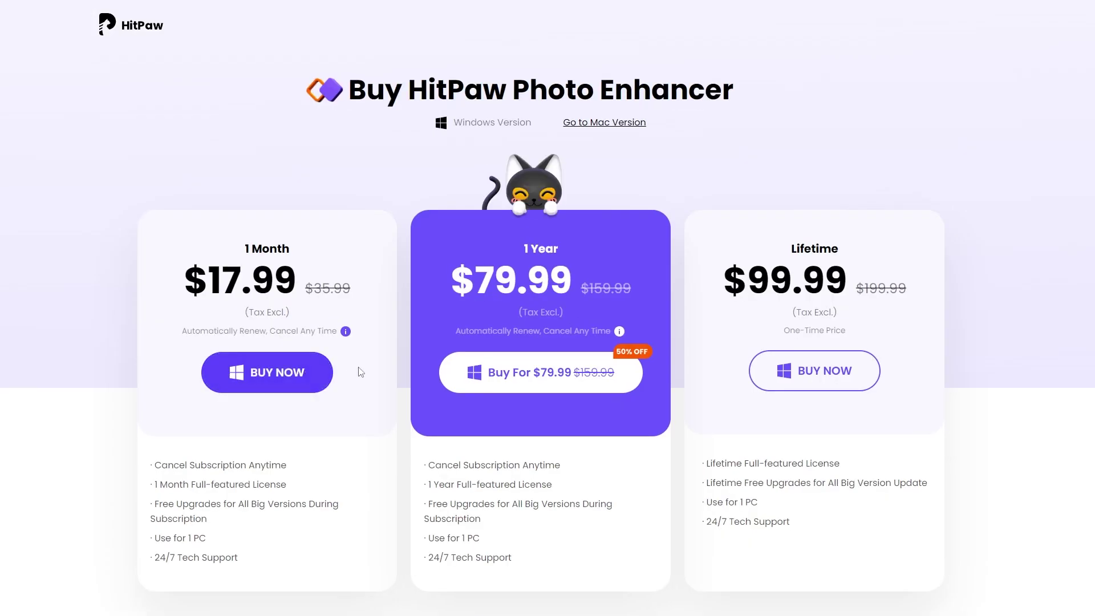